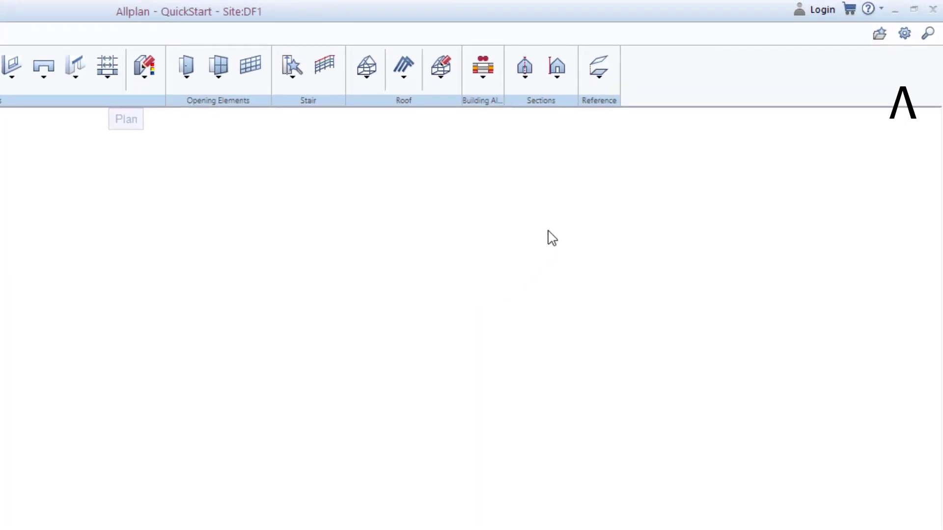
Step: Show the Welcome Screen from Help and reopen the QuickStart project's drawing file structure
{"action": "left_click", "coordinate": [871, 10]}
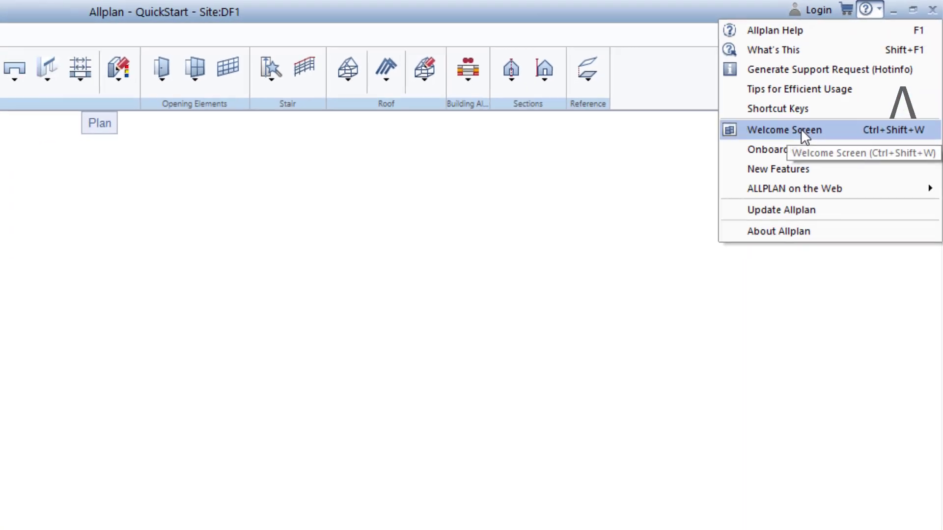
{"action": "left_click", "coordinate": [800, 130]}
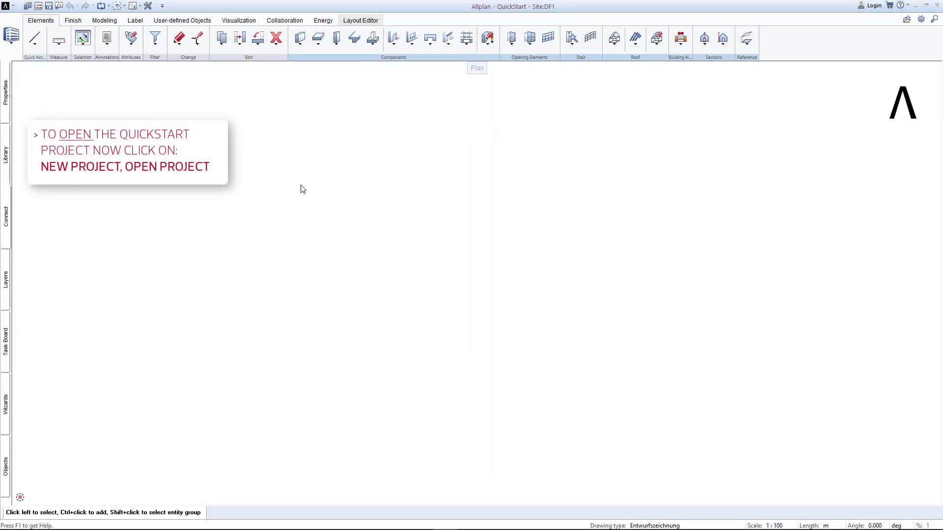
{"action": "left_click", "coordinate": [29, 6]}
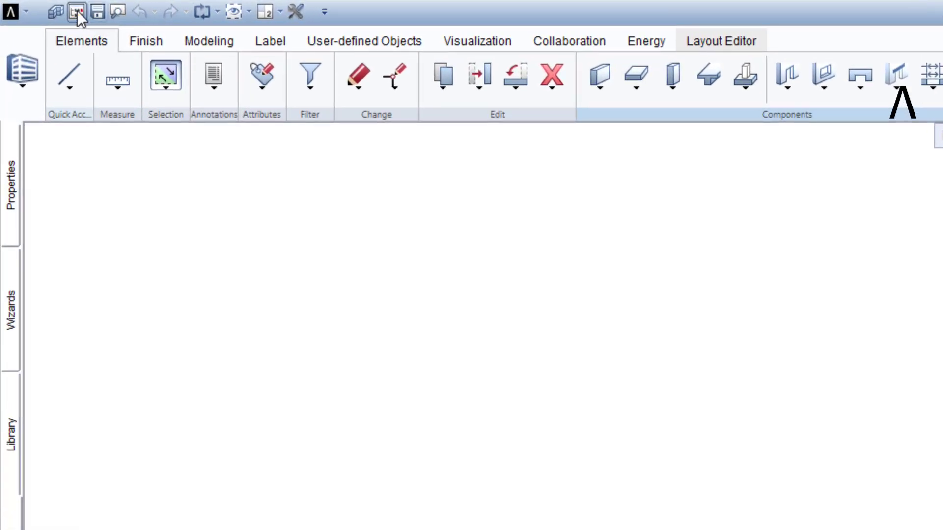
{"action": "left_click", "coordinate": [77, 11]}
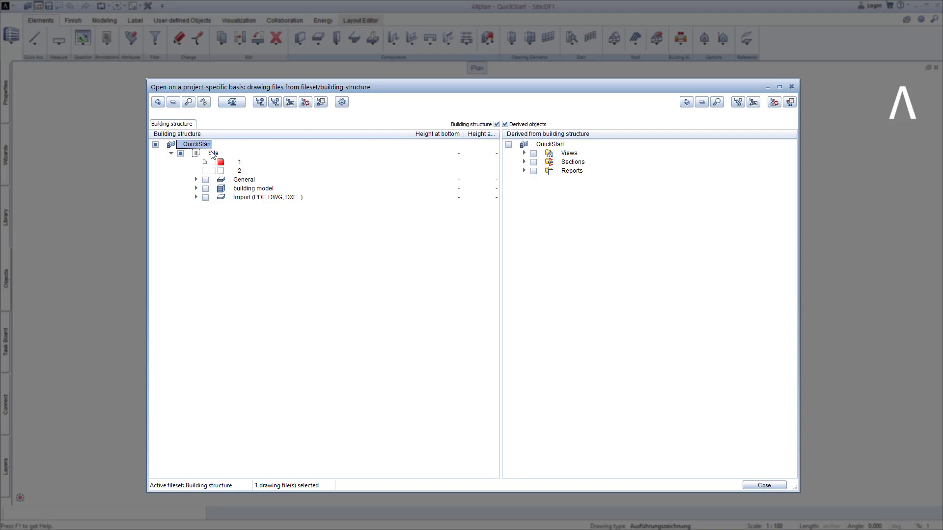
{"action": "left_click", "coordinate": [196, 188]}
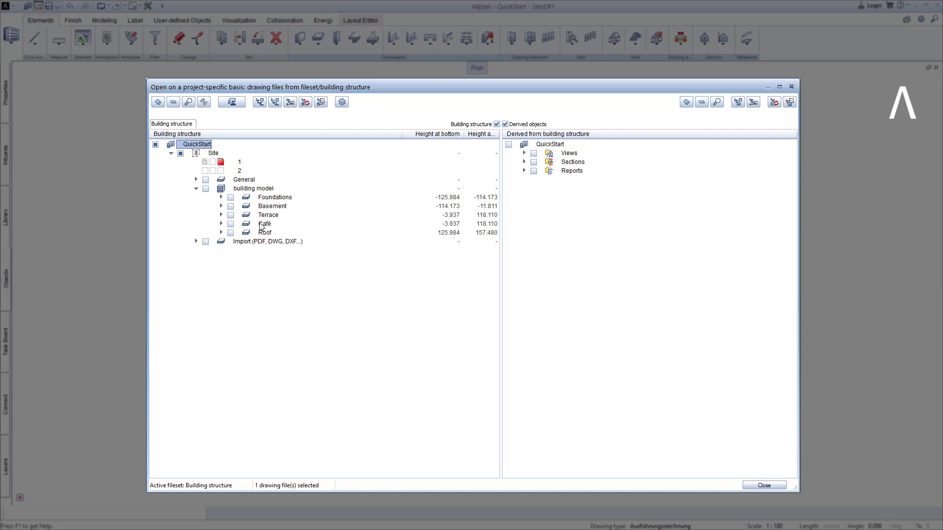
{"action": "left_click", "coordinate": [270, 198]}
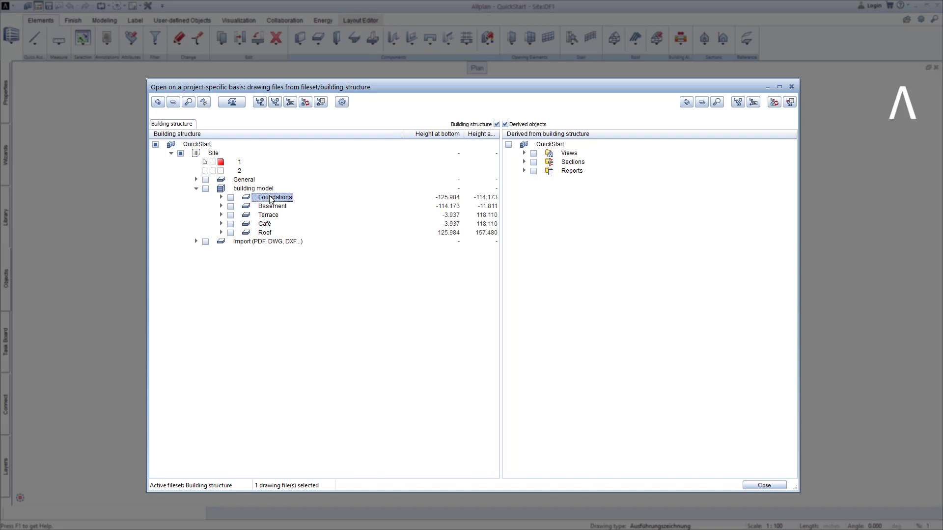
{"action": "left_click", "coordinate": [274, 216]}
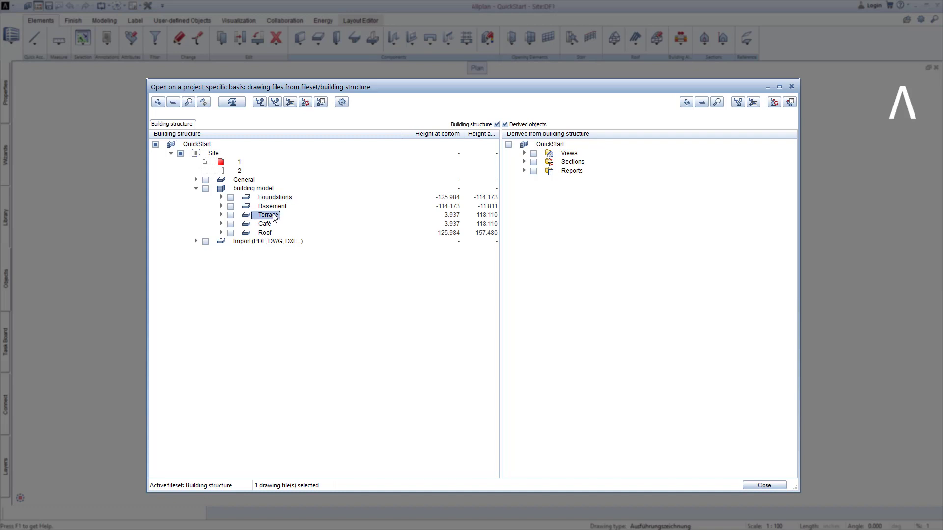
{"action": "left_click", "coordinate": [196, 189]}
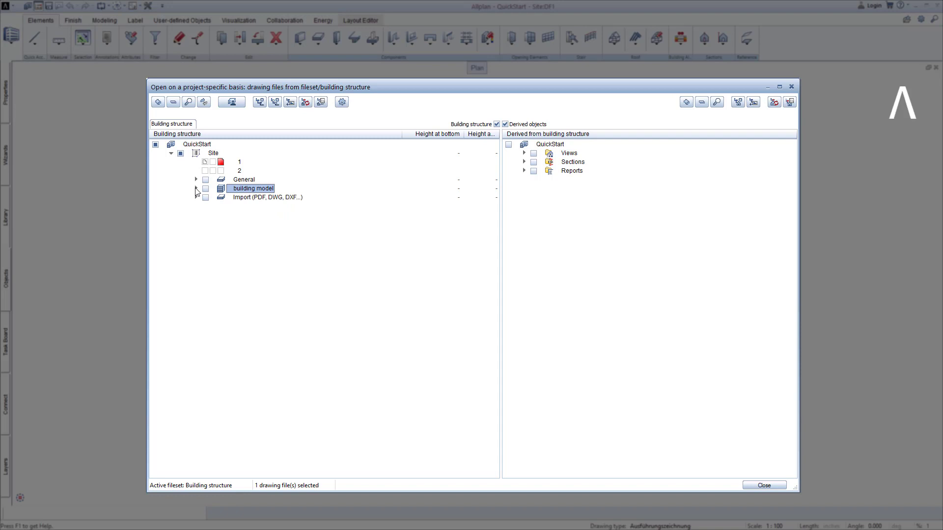
{"action": "left_click", "coordinate": [248, 180]}
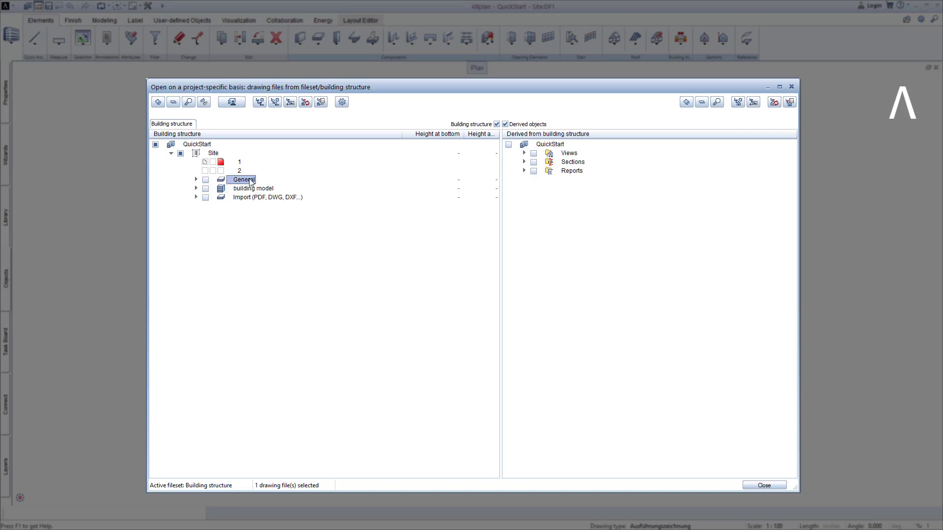
{"action": "left_click", "coordinate": [253, 199]}
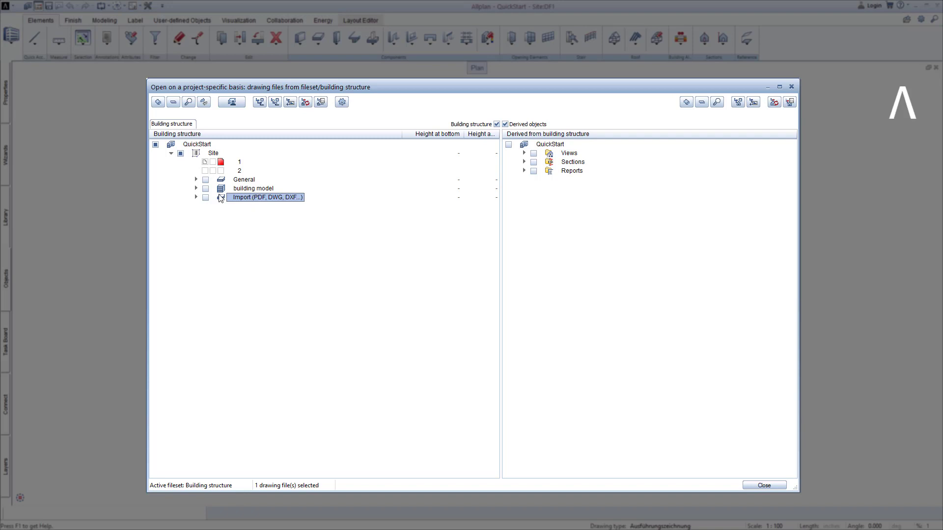
Step: Include the Import level and open drawing file 500 'Import site plan' as the current drawing
{"action": "left_click", "coordinate": [196, 197]}
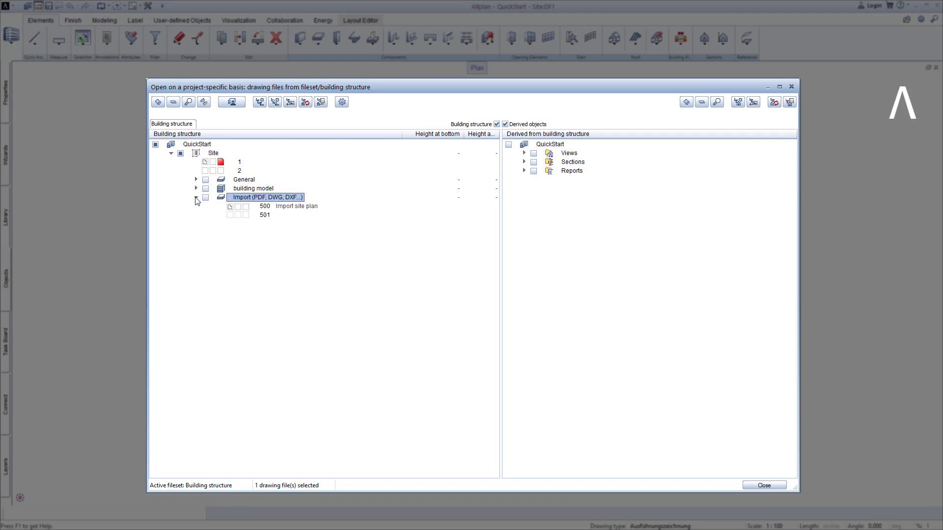
{"action": "left_click", "coordinate": [206, 198]}
{"action": "left_click", "coordinate": [246, 207]}
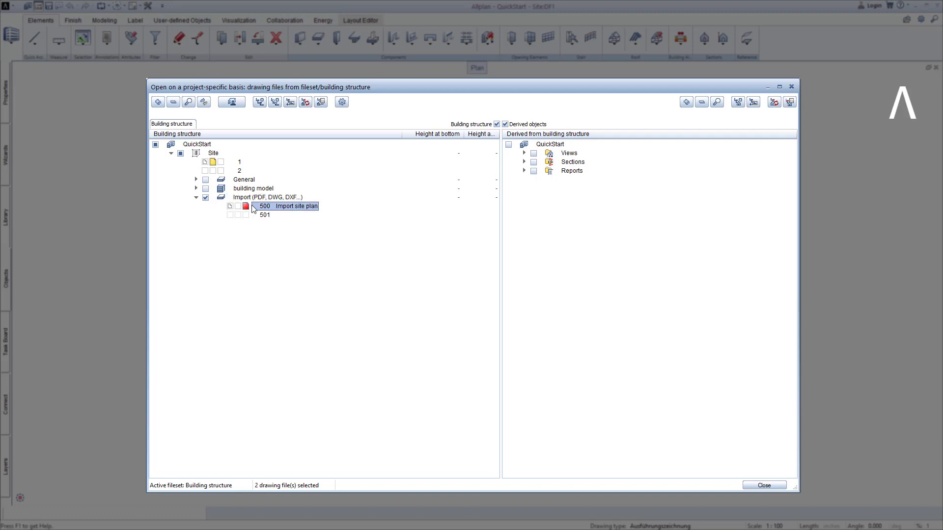
{"action": "double_click", "coordinate": [286, 207]}
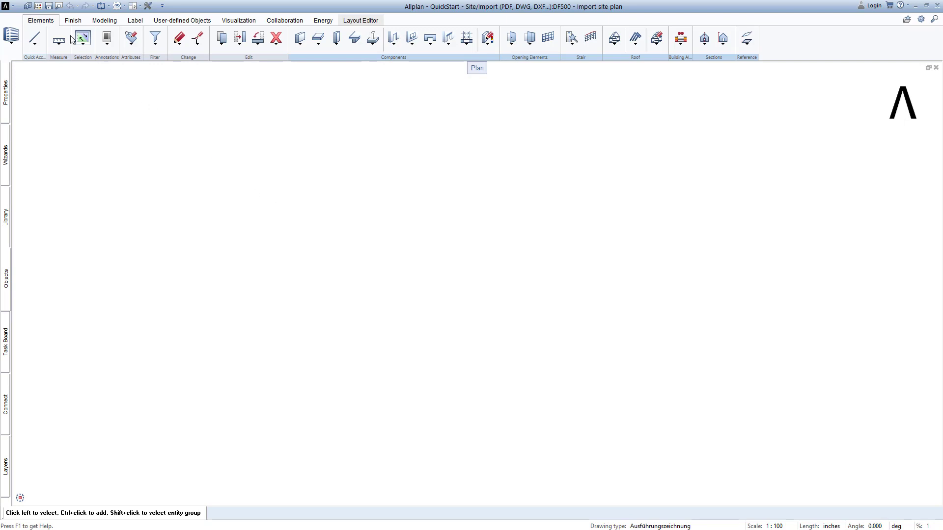
Step: Open the QuickStart project's folder path in File Explorer from the project list
{"action": "left_click", "coordinate": [29, 7]}
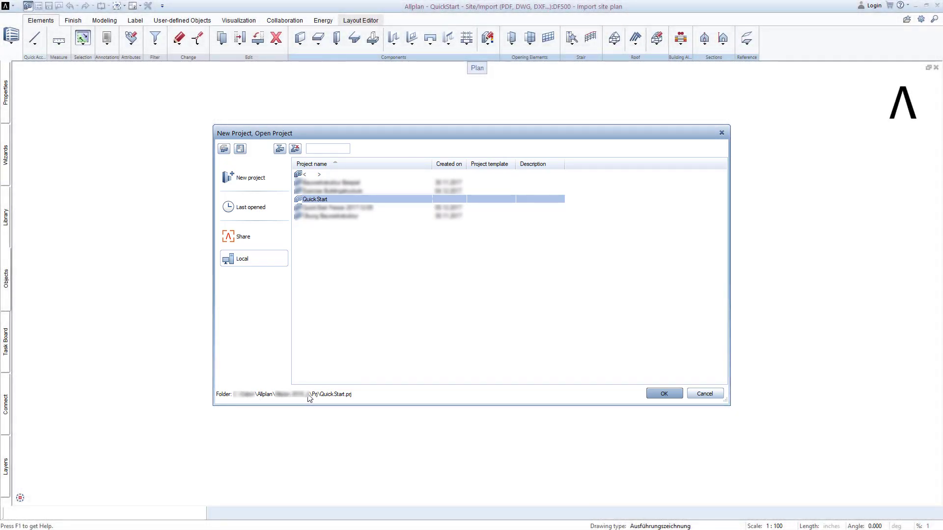
{"action": "right_click", "coordinate": [312, 396]}
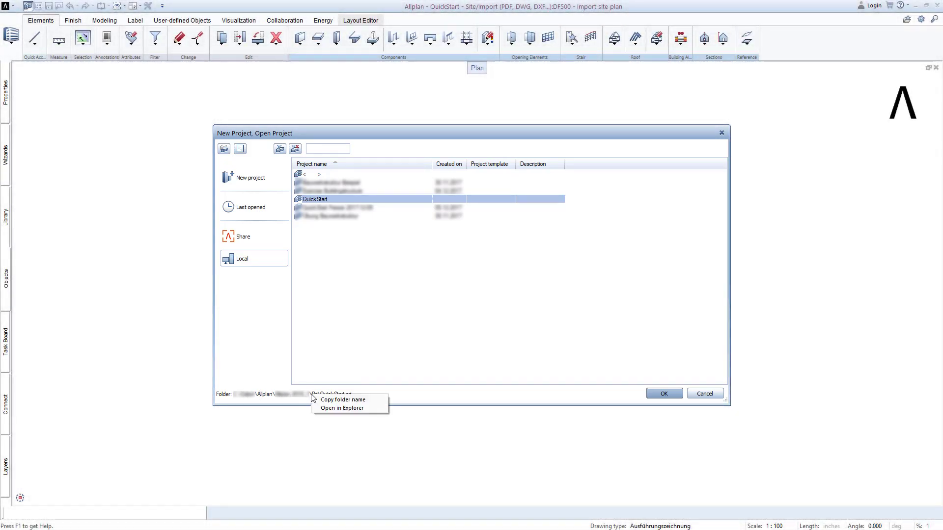
{"action": "left_click", "coordinate": [373, 407]}
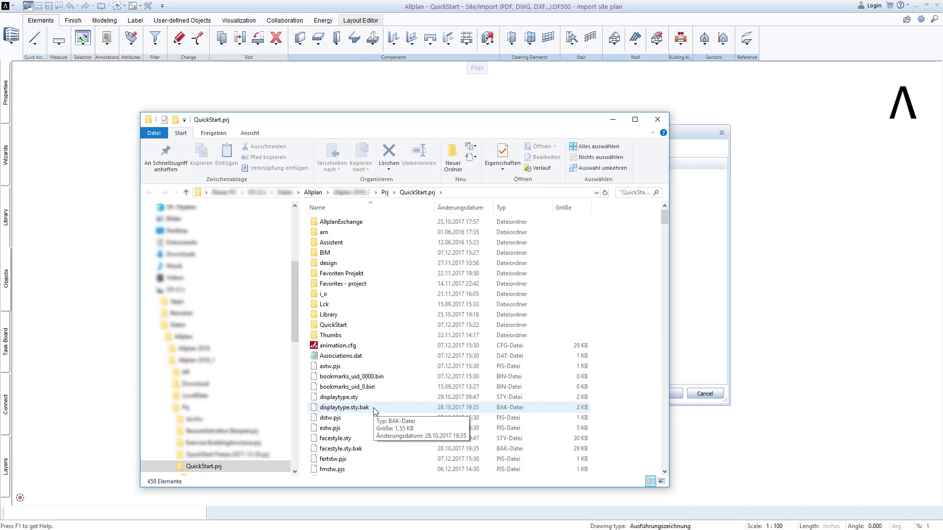
Step: Drag Site plan 500.pdf from the QuickStart folder onto the Allplan drawing area
{"action": "left_click", "coordinate": [704, 394]}
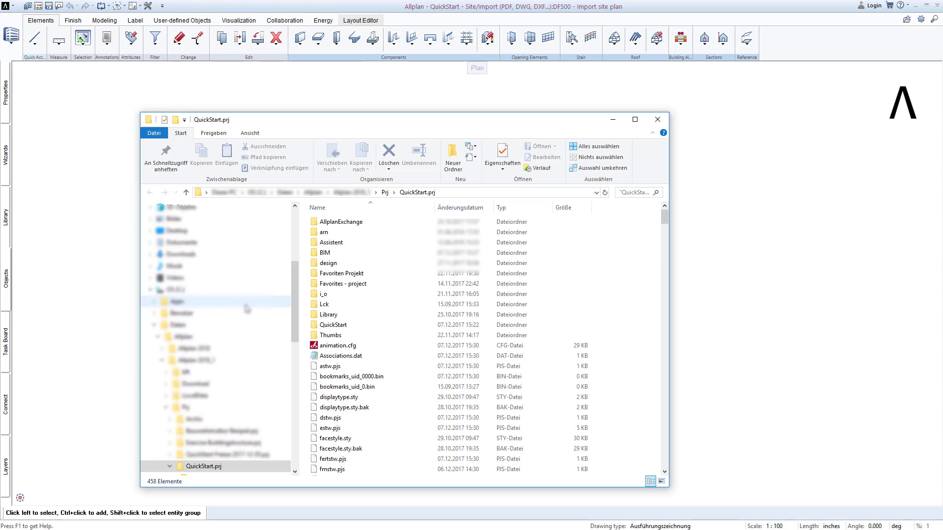
{"action": "left_click", "coordinate": [346, 327]}
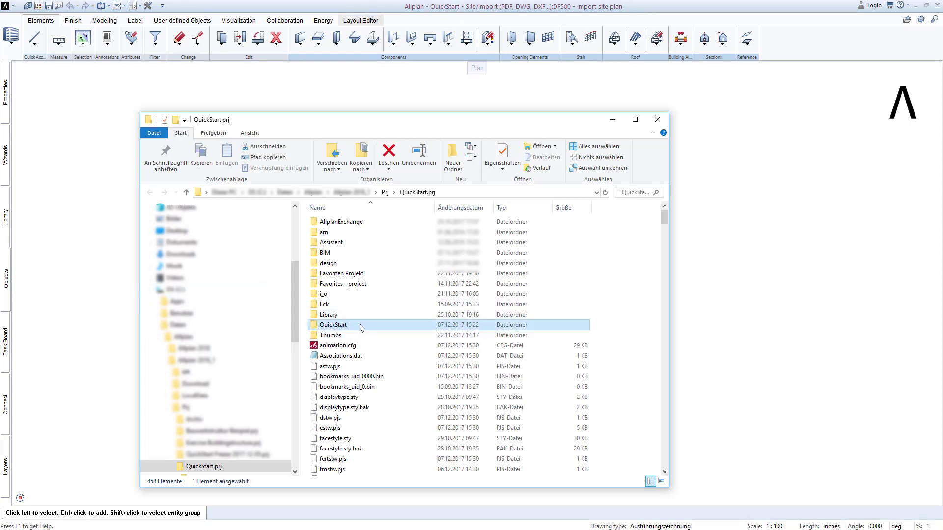
{"action": "double_click", "coordinate": [360, 328]}
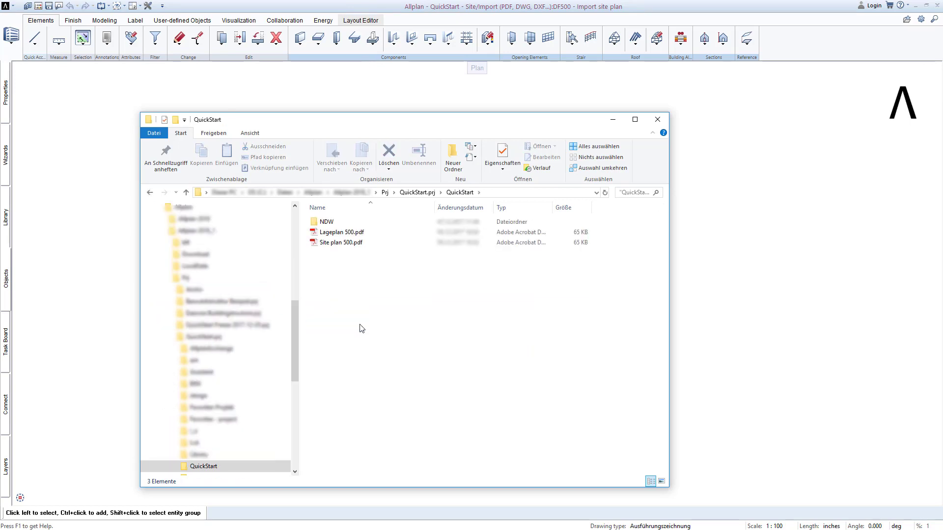
{"action": "left_click", "coordinate": [340, 243]}
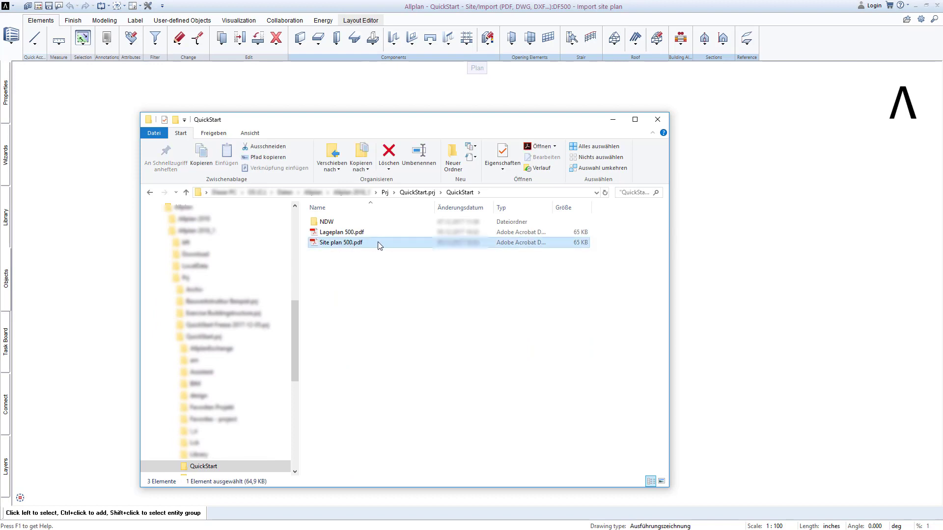
{"action": "left_click_drag", "start_coordinate": [380, 242], "coordinate": [730, 318]}
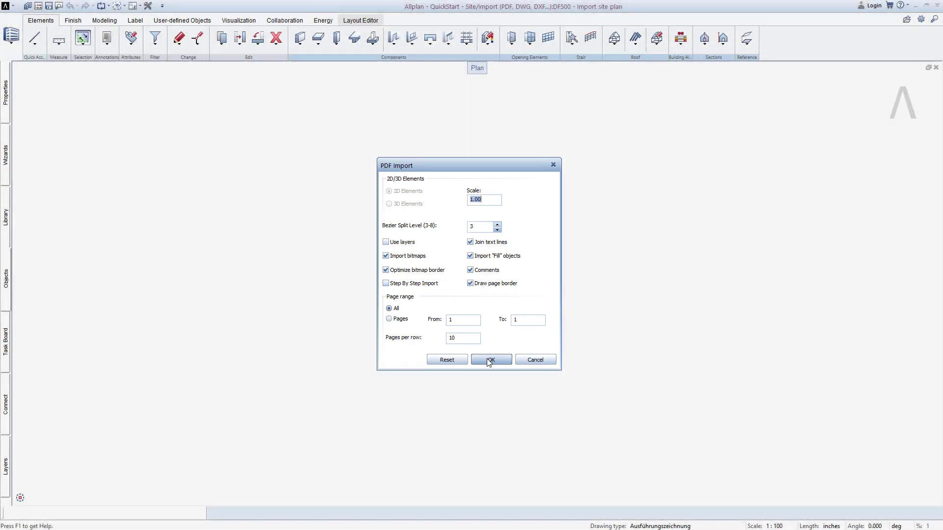
Step: Accept the PDF import at scale 1.00 with the default options
{"action": "left_click", "coordinate": [489, 360]}
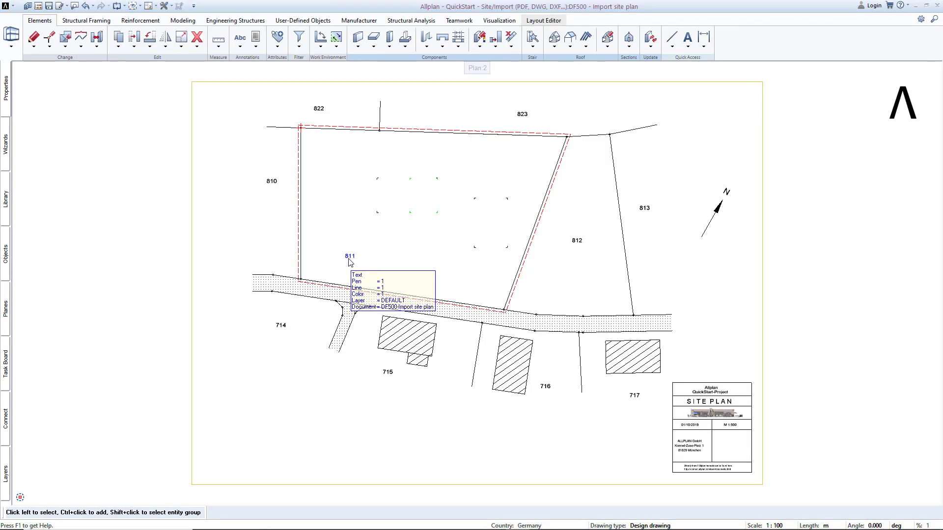
Step: Zoom in and out on the dashed red parcel boundary near lot 812
{"action": "scroll", "coordinate": [350, 261], "scroll_direction": "up", "scroll_amount": 3}
{"action": "scroll", "coordinate": [350, 263], "scroll_direction": "up", "scroll_amount": 1}
{"action": "scroll", "coordinate": [350, 262], "scroll_direction": "up", "scroll_amount": 3}
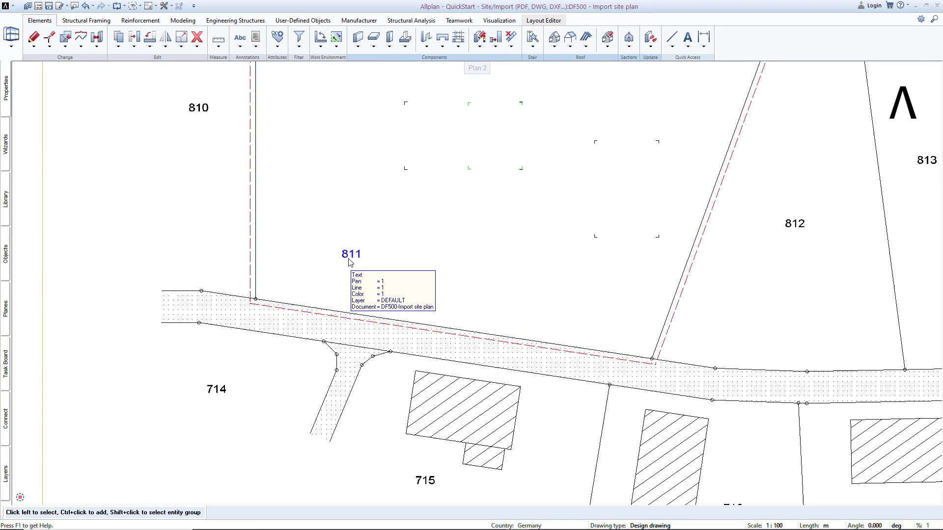
{"action": "scroll", "coordinate": [350, 262], "scroll_direction": "down", "scroll_amount": 4}
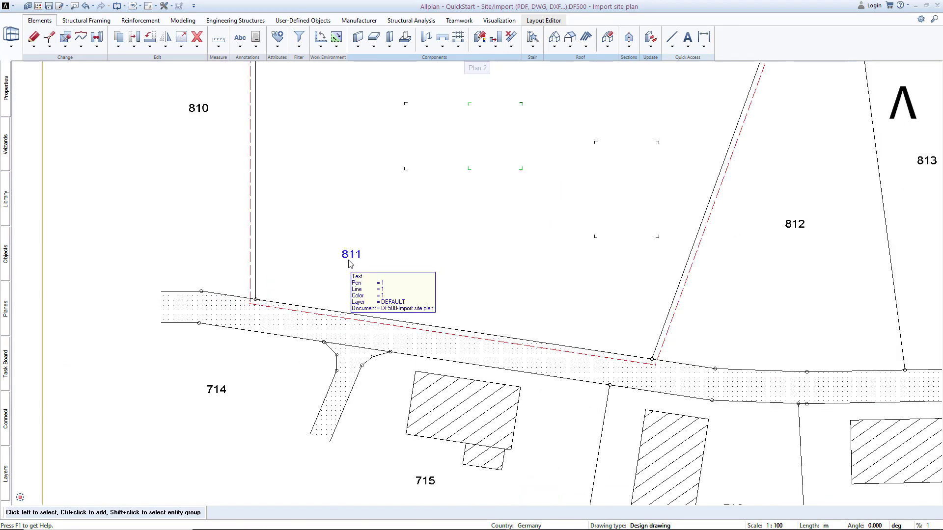
{"action": "scroll", "coordinate": [350, 264], "scroll_direction": "down", "scroll_amount": 2}
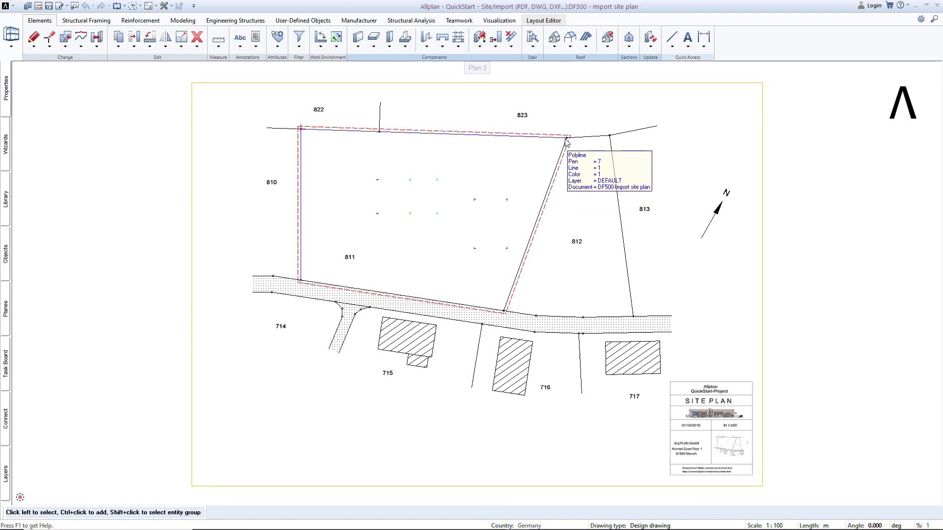
{"action": "scroll", "coordinate": [567, 141], "scroll_direction": "up", "scroll_amount": 3}
{"action": "scroll", "coordinate": [581, 125], "scroll_direction": "up", "scroll_amount": 5}
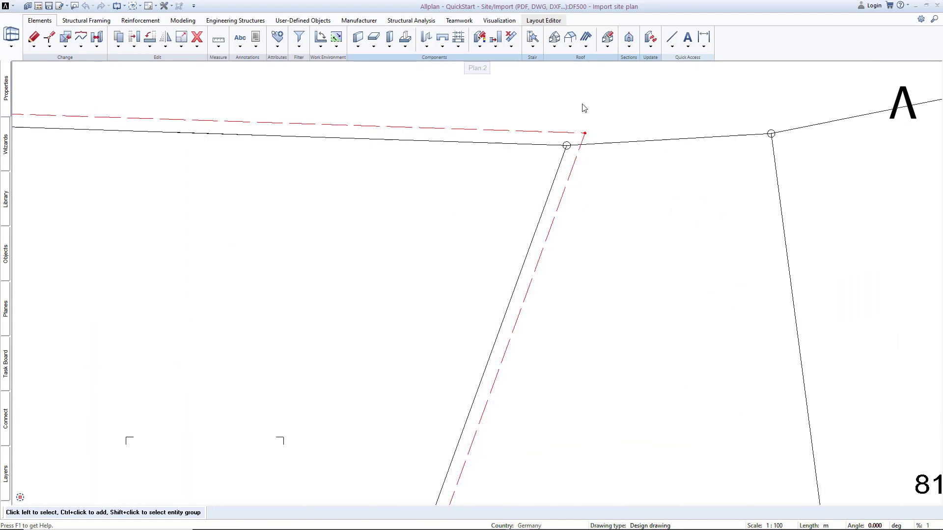
{"action": "scroll", "coordinate": [581, 125], "scroll_direction": "up", "scroll_amount": 1}
{"action": "scroll", "coordinate": [581, 127], "scroll_direction": "down", "scroll_amount": 8}
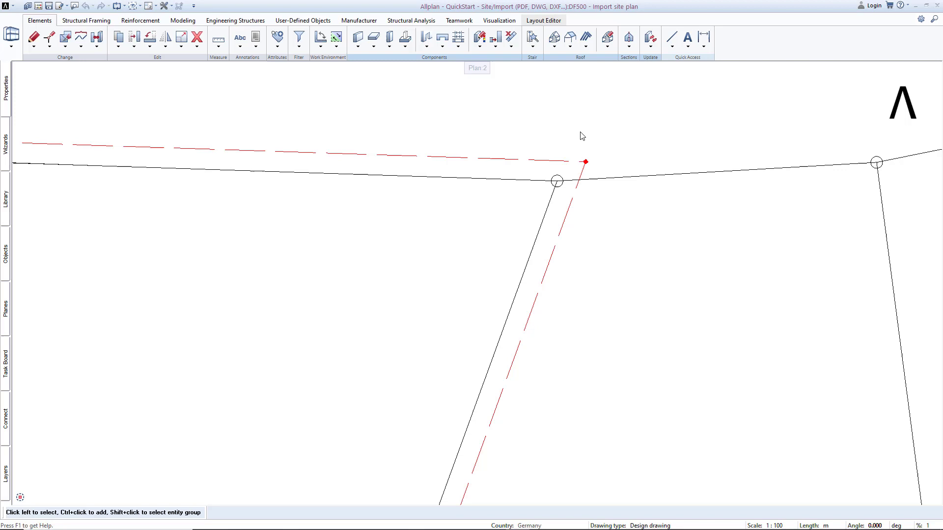
{"action": "scroll", "coordinate": [581, 136], "scroll_direction": "down", "scroll_amount": 1}
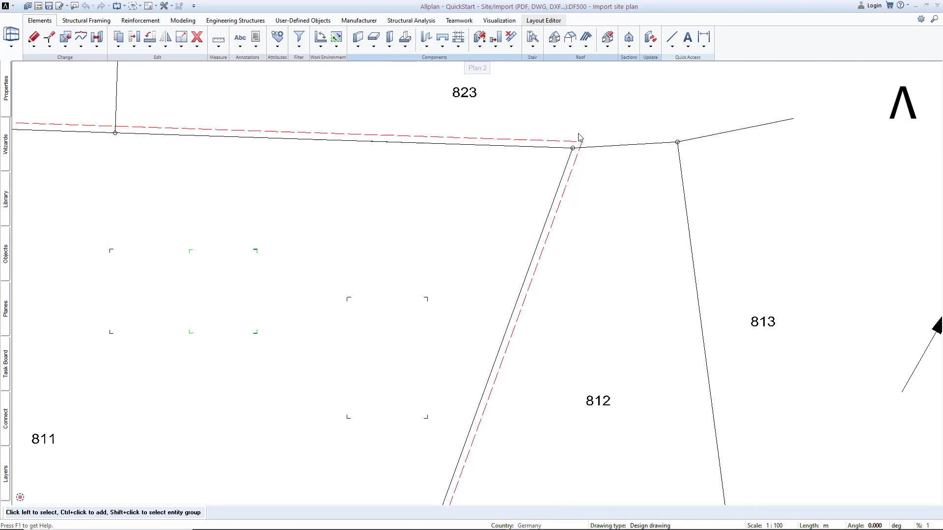
Step: Fit the whole imported site plan in view with Zoom All, then pan across it
{"action": "mouse_move", "coordinate": [24, 498]}
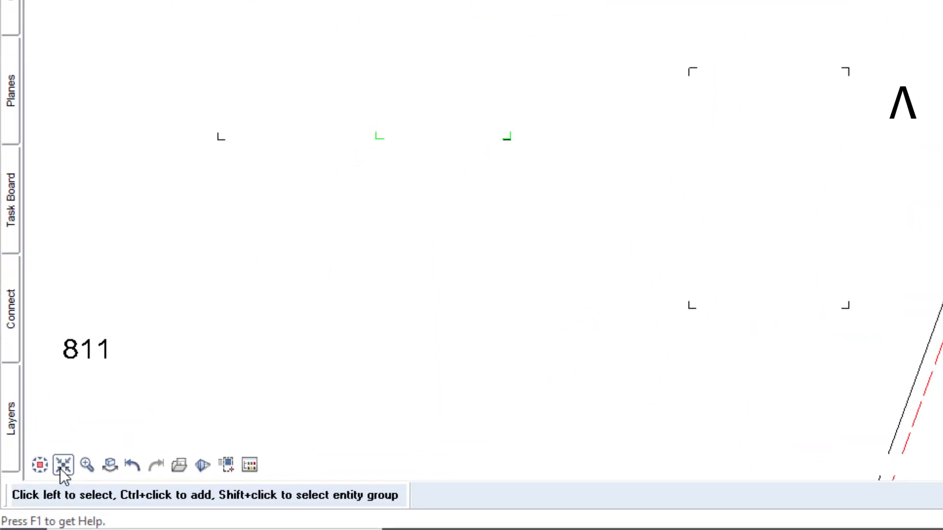
{"action": "left_click", "coordinate": [64, 466]}
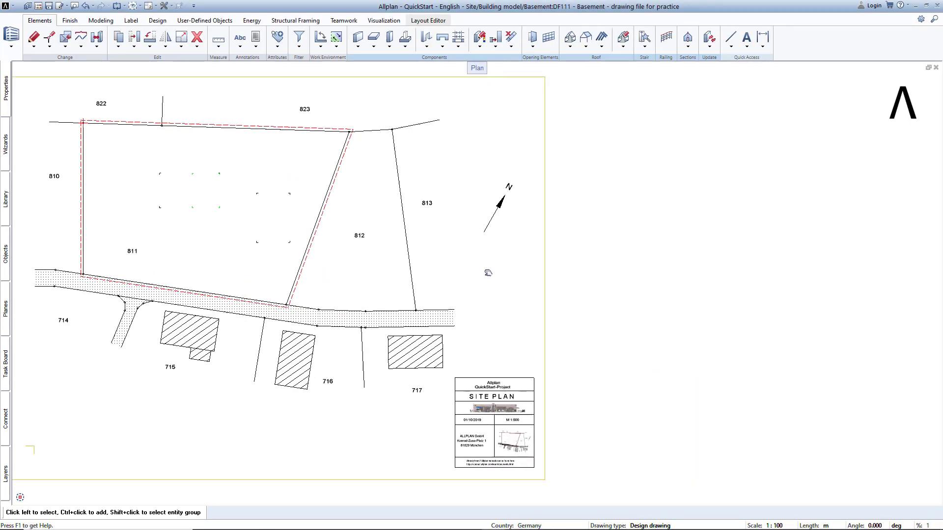
{"action": "mouse_move", "coordinate": [489, 270]}
{"action": "middle_mouse_down"}
{"action": "mouse_move", "coordinate": [288, 270]}
{"action": "mouse_move", "coordinate": [700, 294]}
{"action": "mouse_move", "coordinate": [926, 293]}
{"action": "mouse_move", "coordinate": [884, 297]}
{"action": "middle_mouse_up"}
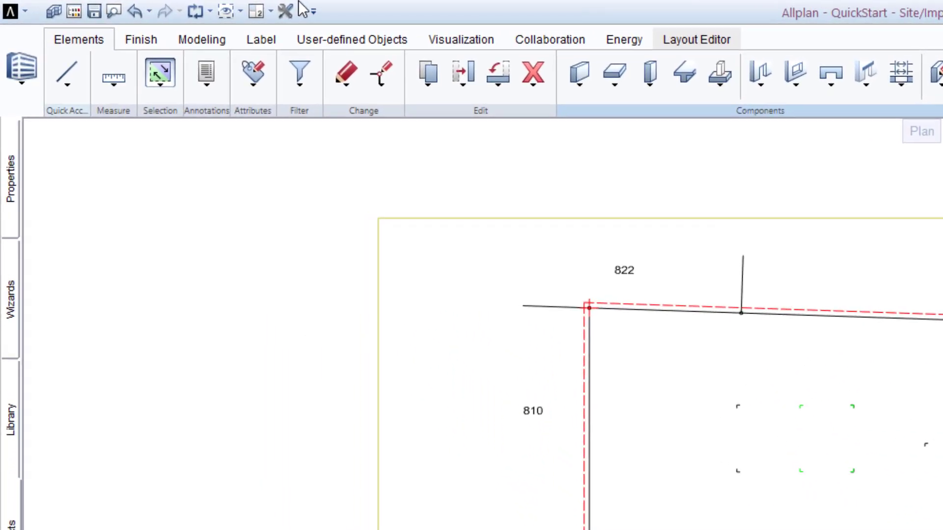
Step: Uncheck Sequence in the element info details under Options > Selection
{"action": "left_click", "coordinate": [293, 13]}
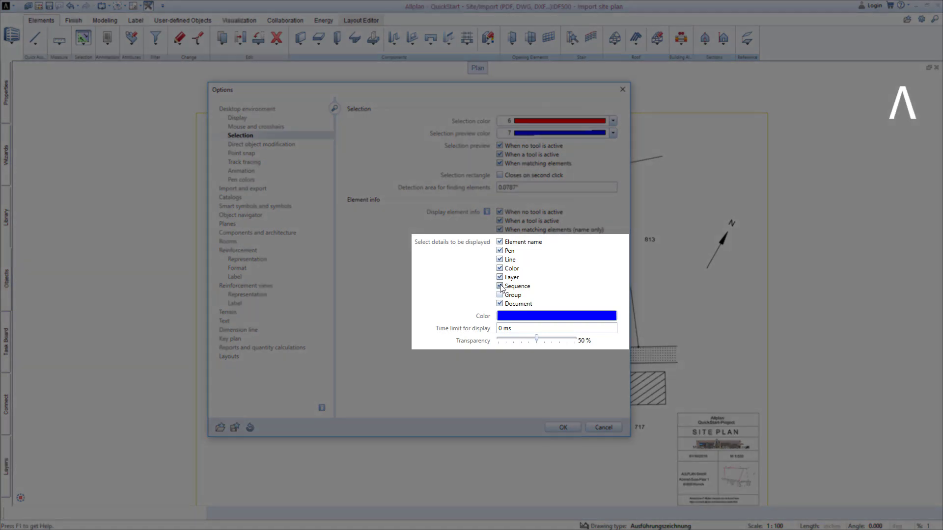
{"action": "left_click", "coordinate": [500, 286]}
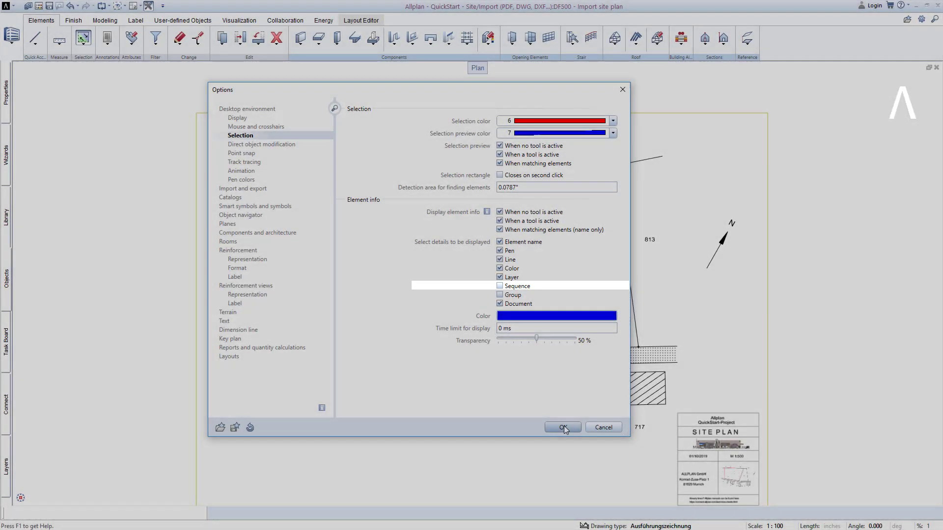
{"action": "left_click", "coordinate": [564, 427]}
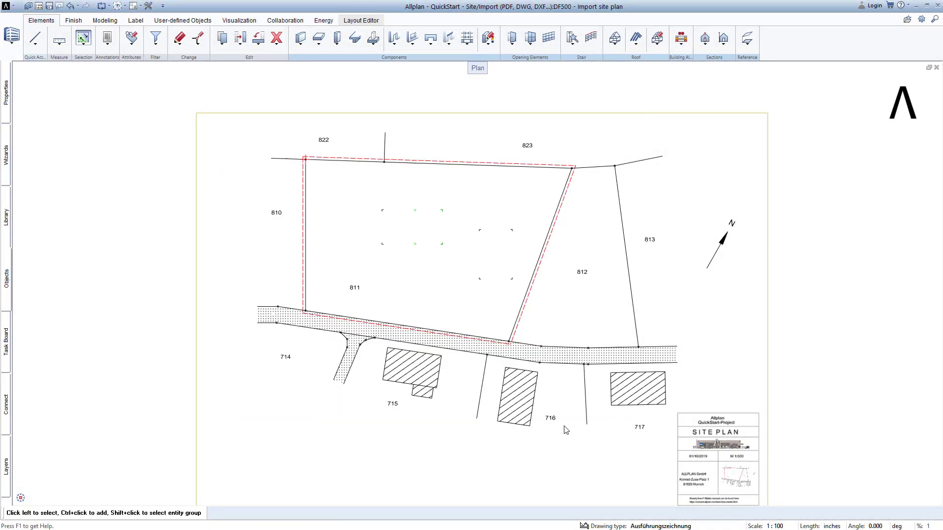
{"action": "mouse_move", "coordinate": [382, 245]}
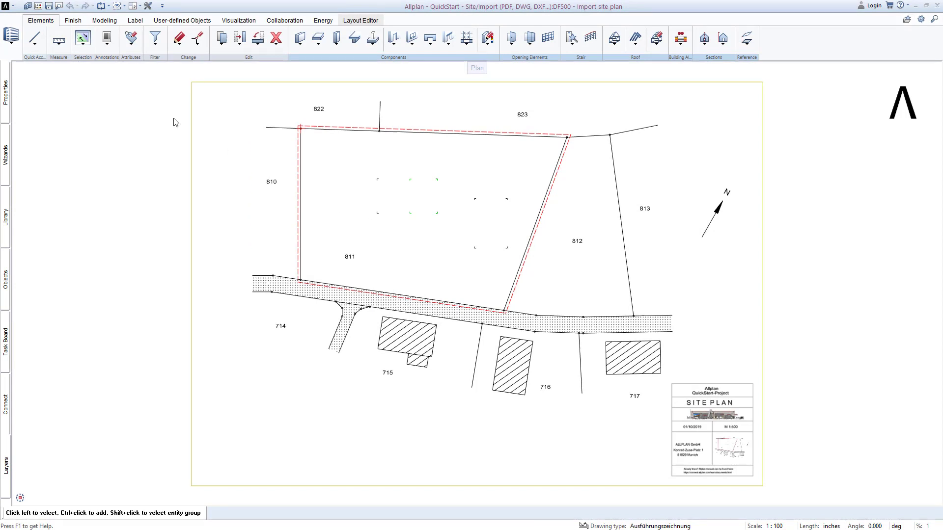
Step: Set site plan file 500 to reference and make Basement file 111 the active drawing file
{"action": "left_click", "coordinate": [39, 6]}
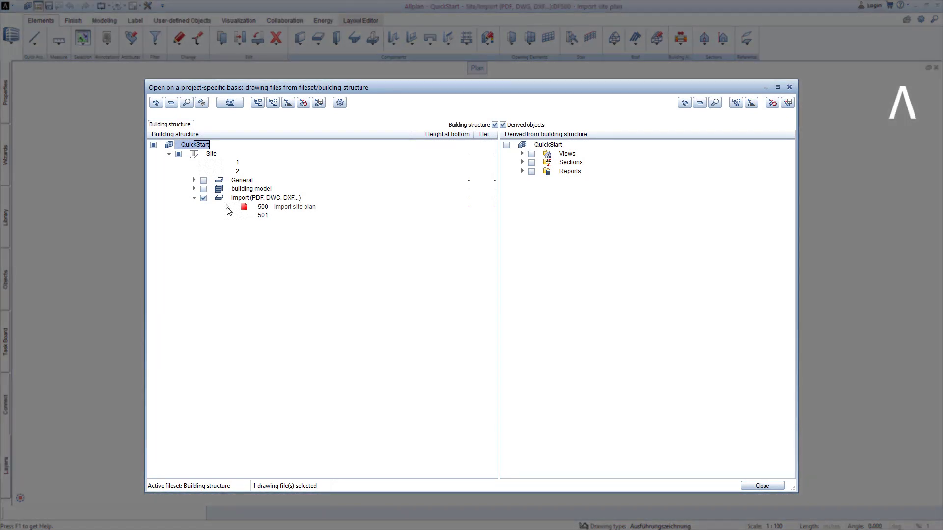
{"action": "left_click", "coordinate": [228, 206]}
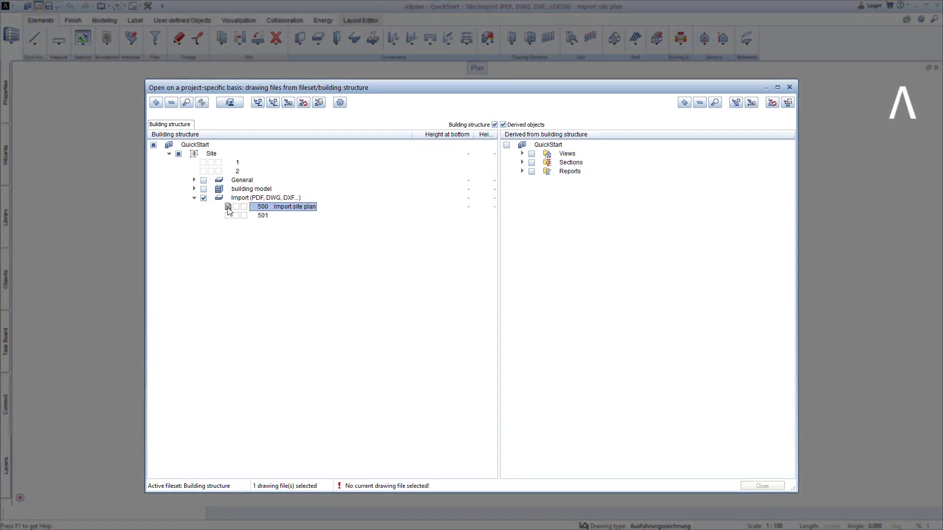
{"action": "left_click", "coordinate": [194, 189]}
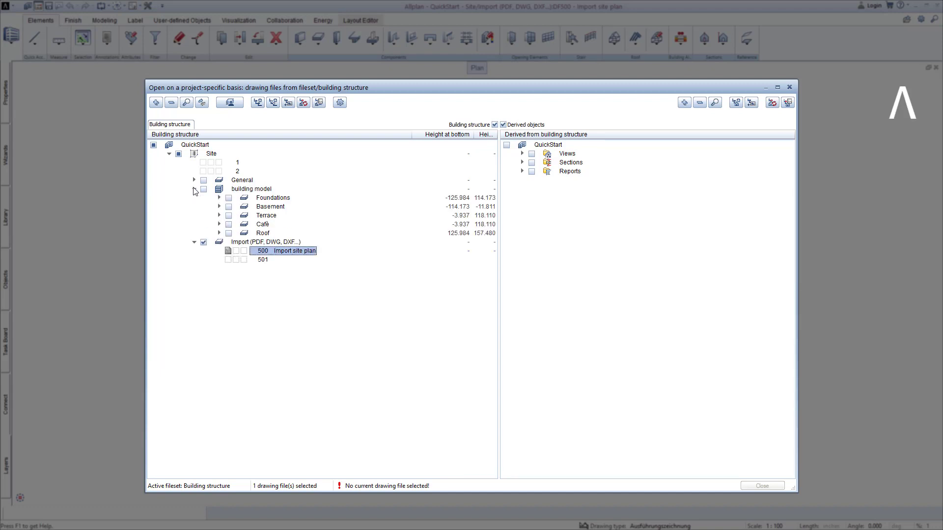
{"action": "left_click", "coordinate": [219, 207]}
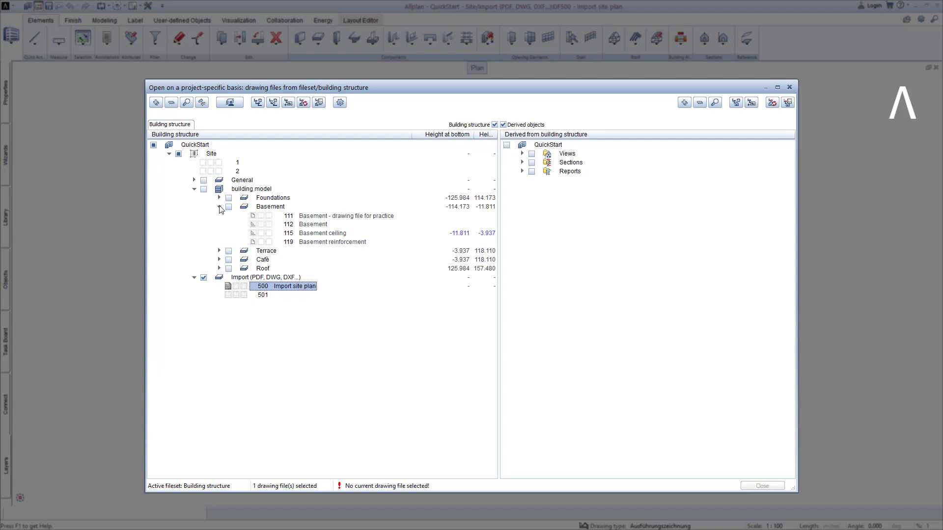
{"action": "left_click", "coordinate": [269, 216]}
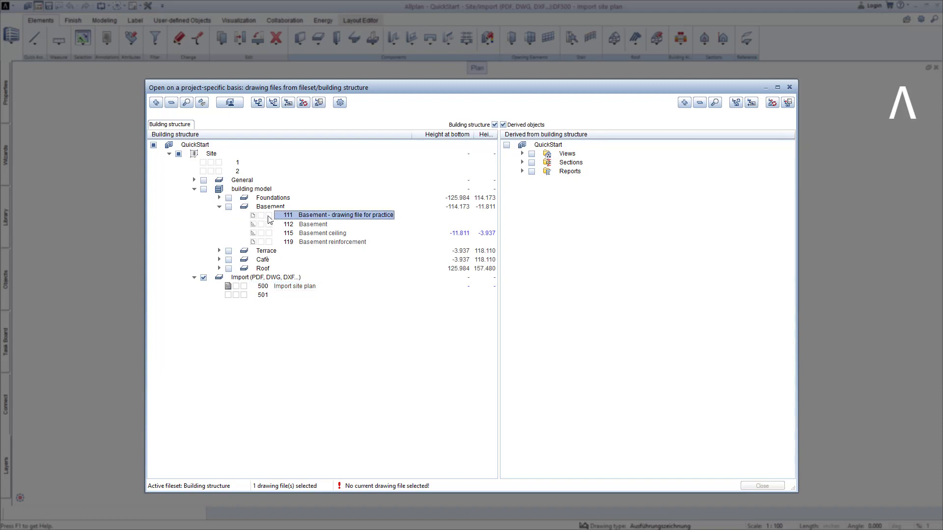
{"action": "left_click", "coordinate": [269, 216]}
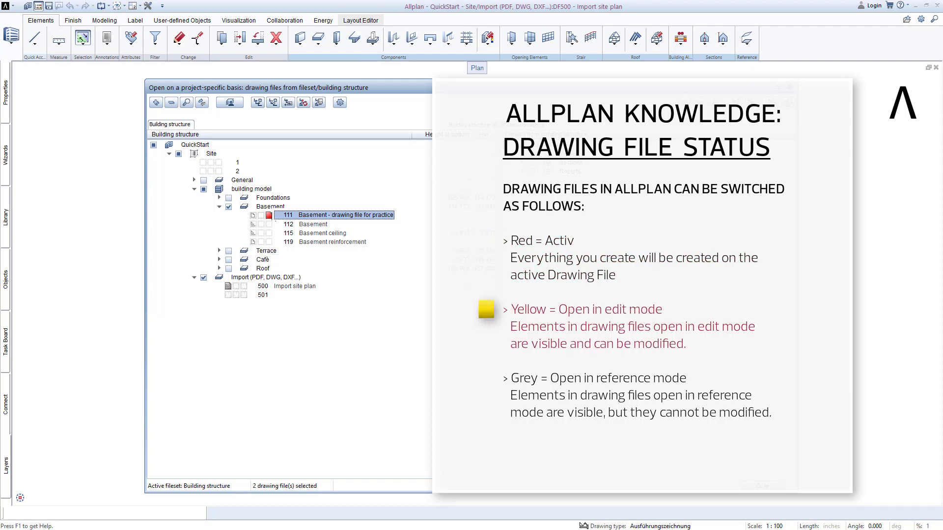
Step: Toggle edit mode on basement files 111, 112, 115 and 119, ending with 111 in reference
{"action": "left_click", "coordinate": [262, 215]}
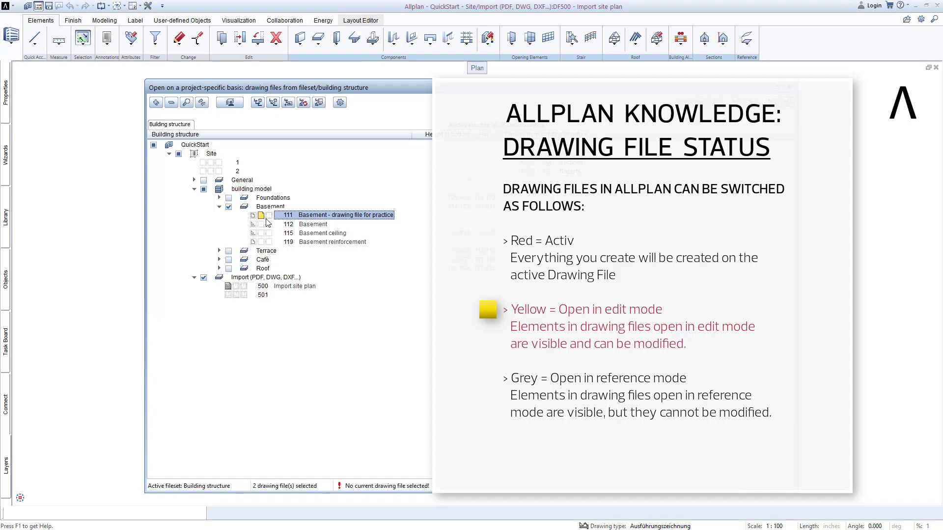
{"action": "left_click", "coordinate": [261, 224]}
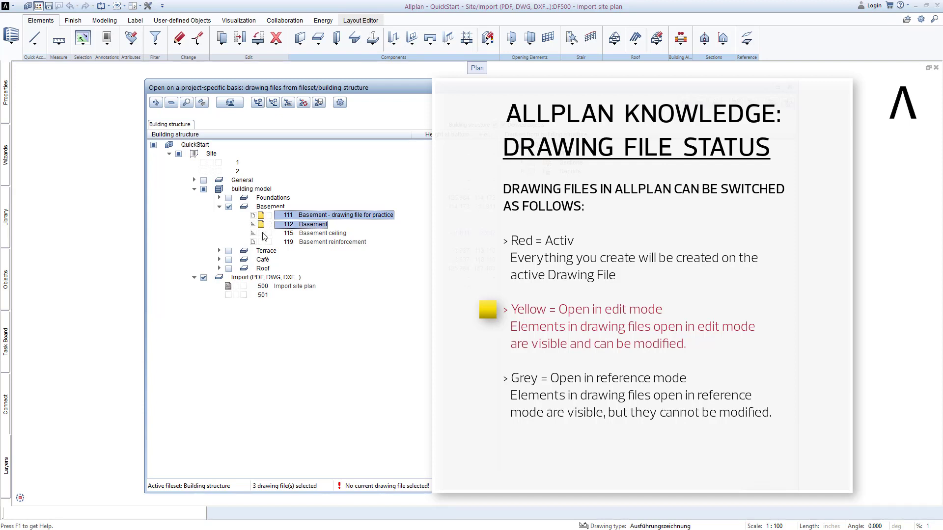
{"action": "left_click", "coordinate": [261, 233]}
{"action": "left_click", "coordinate": [262, 224]}
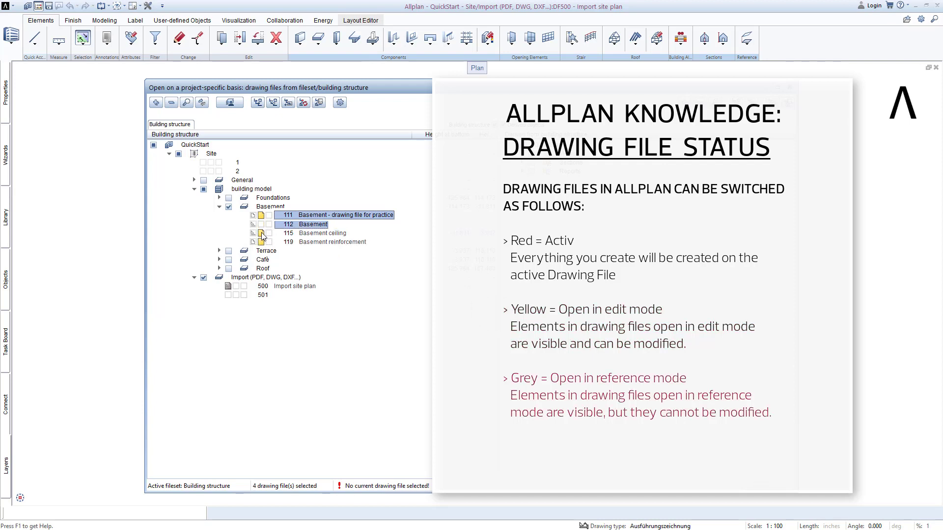
{"action": "left_click", "coordinate": [261, 232]}
{"action": "left_click", "coordinate": [262, 242]}
{"action": "left_click", "coordinate": [262, 242]}
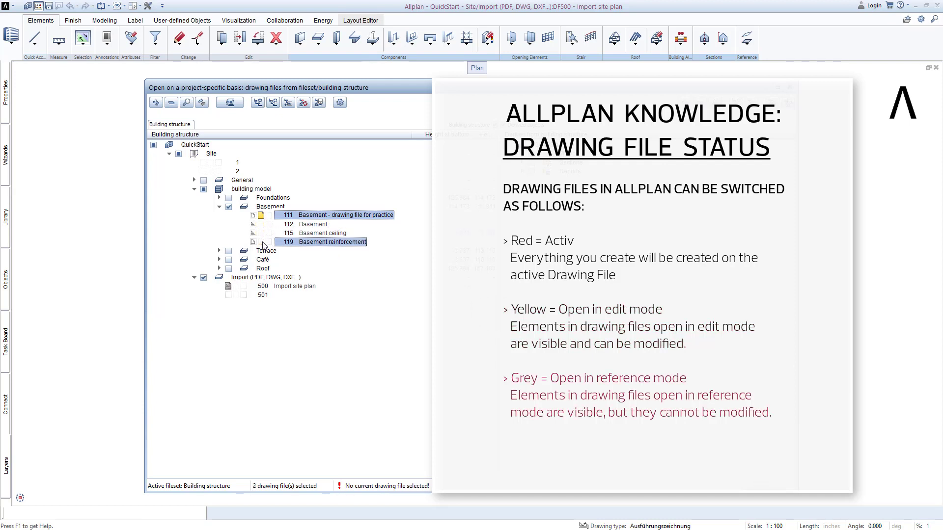
{"action": "left_click", "coordinate": [254, 216]}
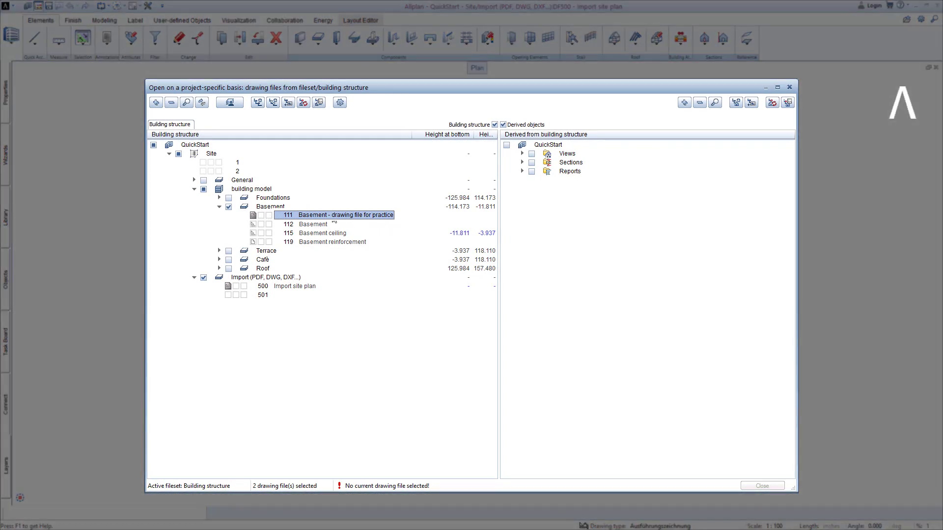
Step: Make Basement drawing file 111 active and keep the Import (PDF, DWG, DXF...) level ticked
{"action": "left_click", "coordinate": [268, 216]}
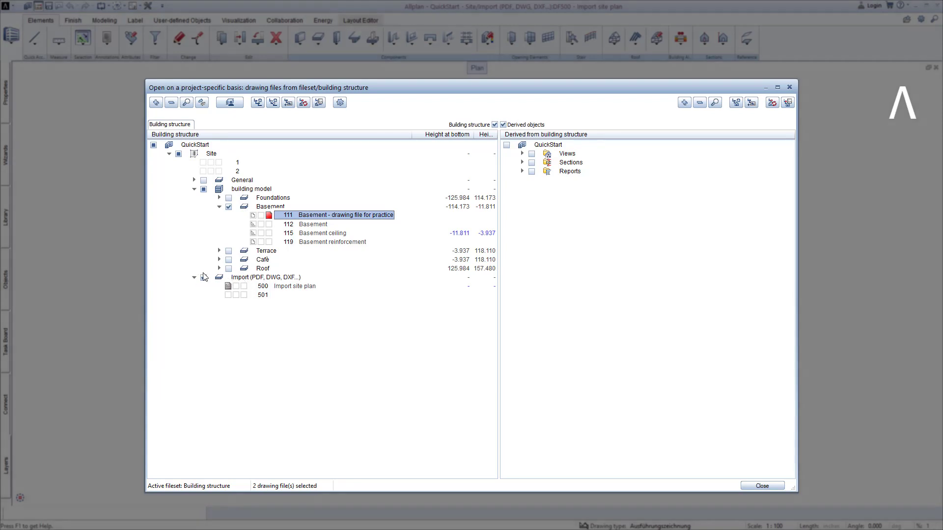
{"action": "left_click", "coordinate": [204, 277]}
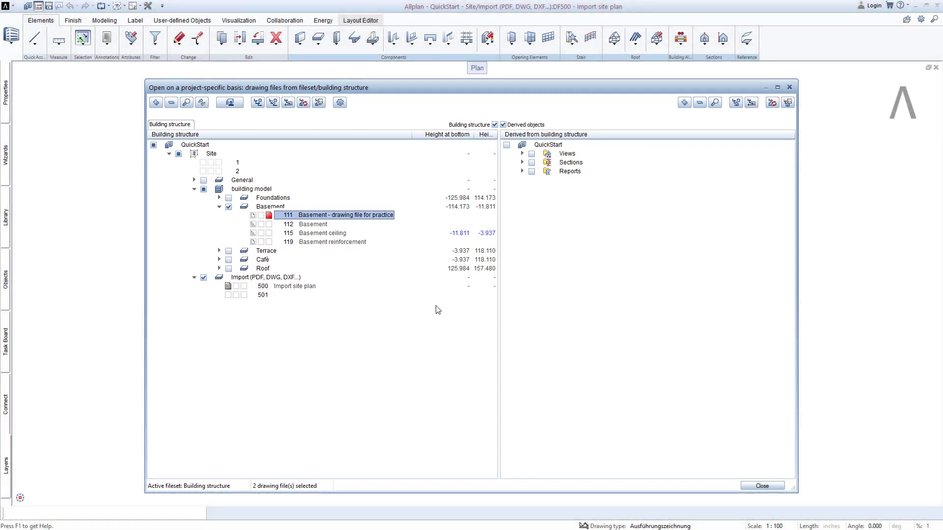
Step: Close the drawing file selection to work on file 111 with the site plan as reference
{"action": "left_click", "coordinate": [762, 486]}
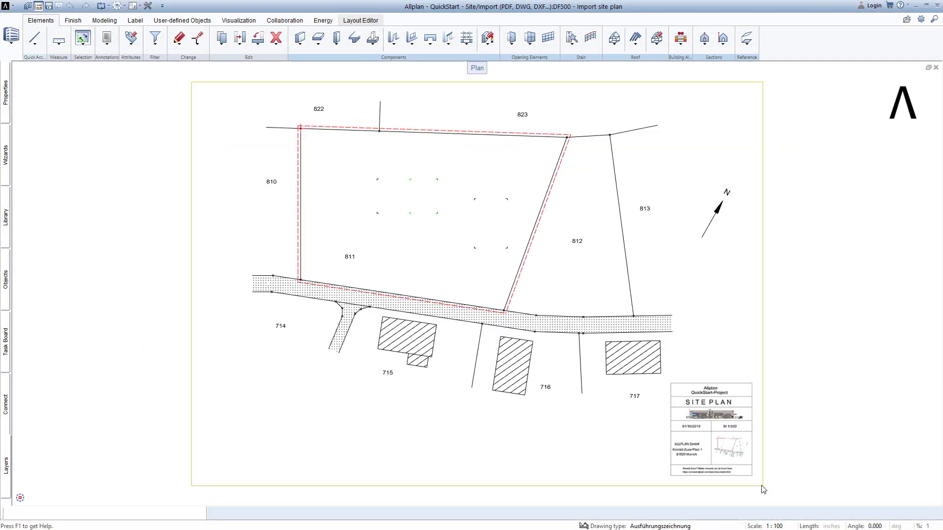